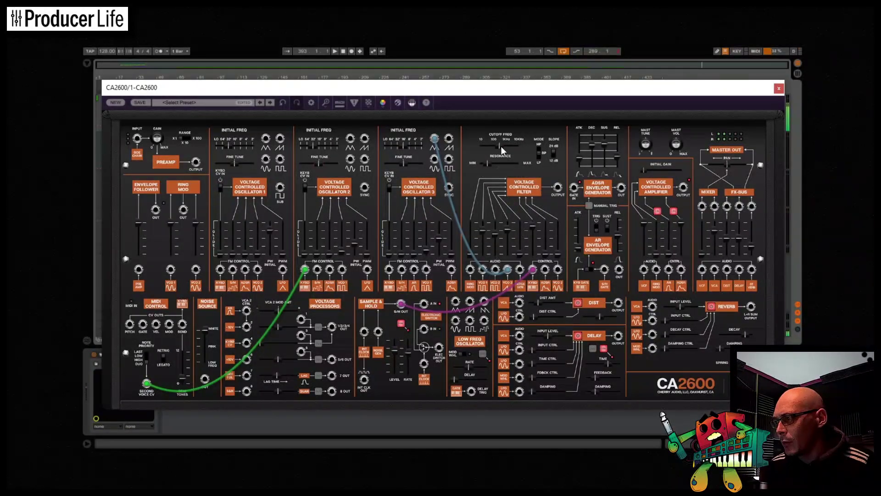
Lower the filter cutoff slightly and raise the resonance to about 38.8%.
mouse_move(497, 145)
drag(496, 145, 493, 145)
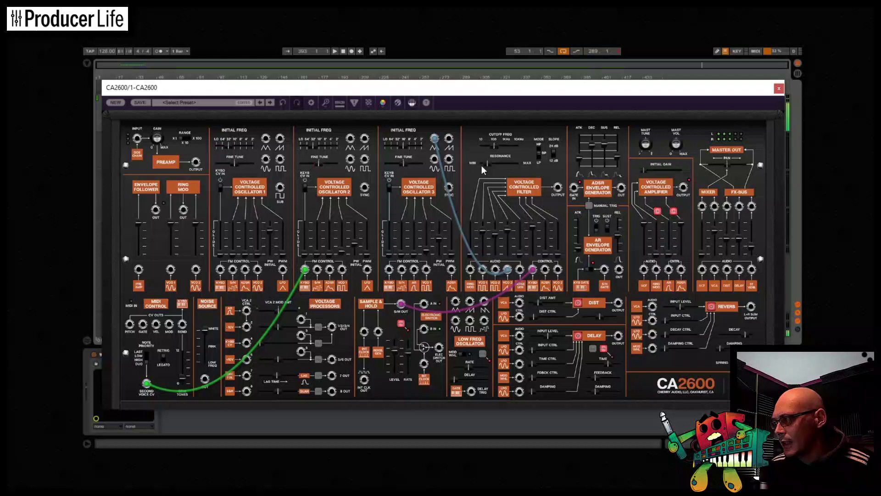
mouse_move(488, 163)
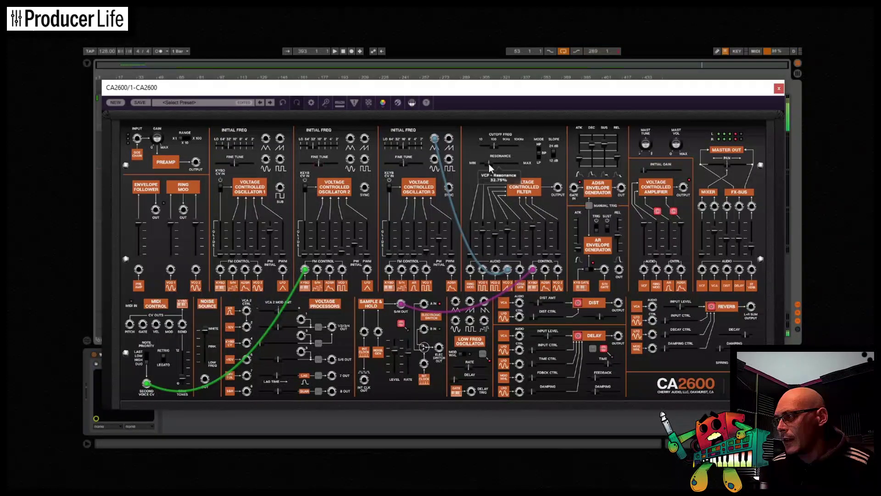
scroll(489, 164, up, 3)
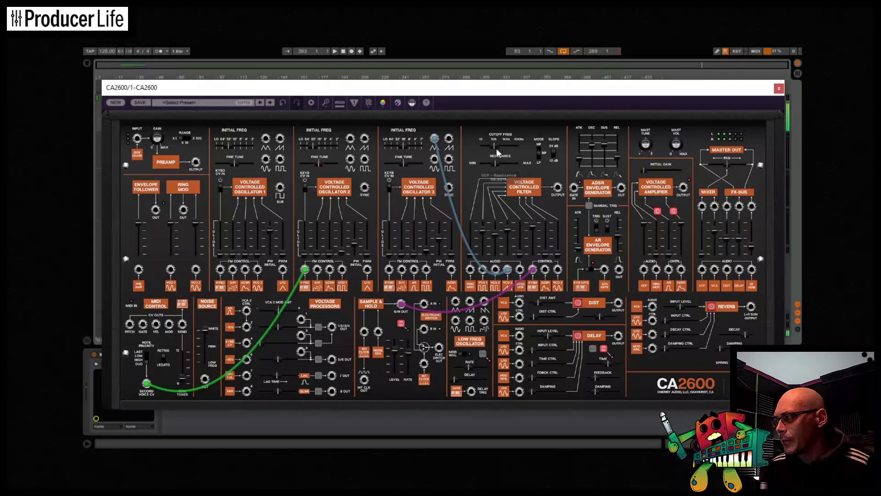
mouse_move(494, 146)
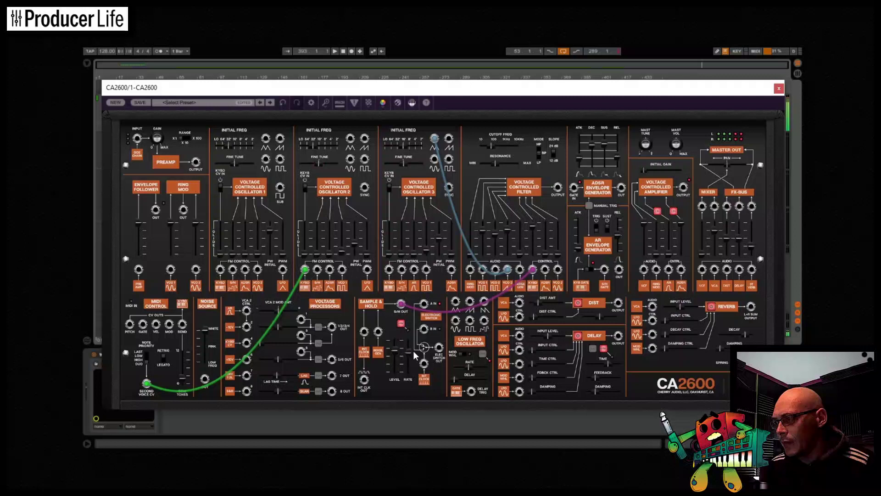
Adjust the noise amount and set the sample-and-hold rate to 1/8 dotted.
mouse_move(408, 356)
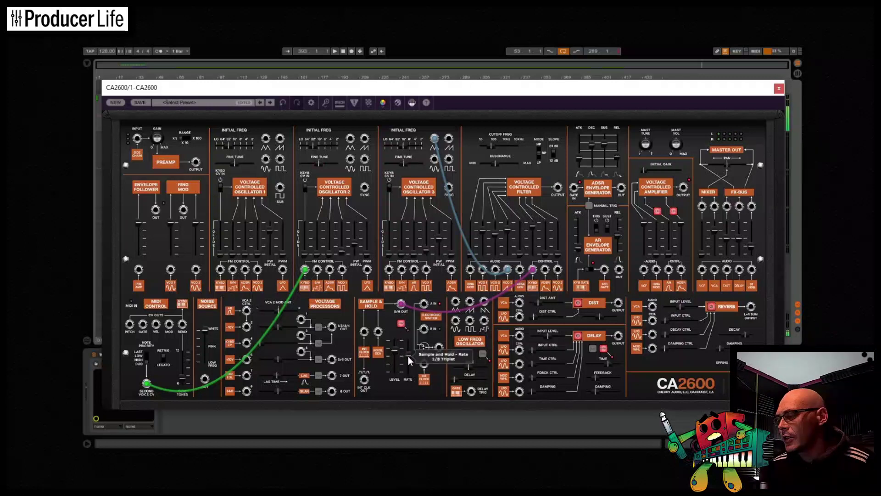
drag(408, 351, 409, 351)
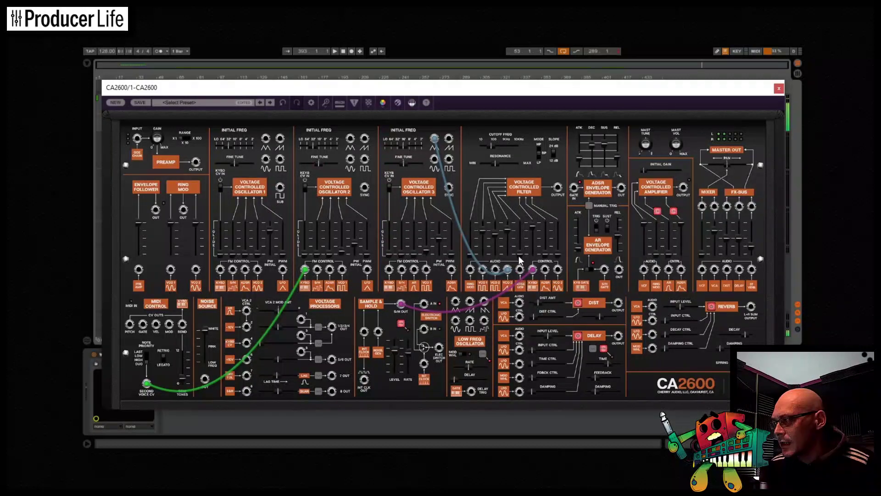
drag(519, 252, 519, 247)
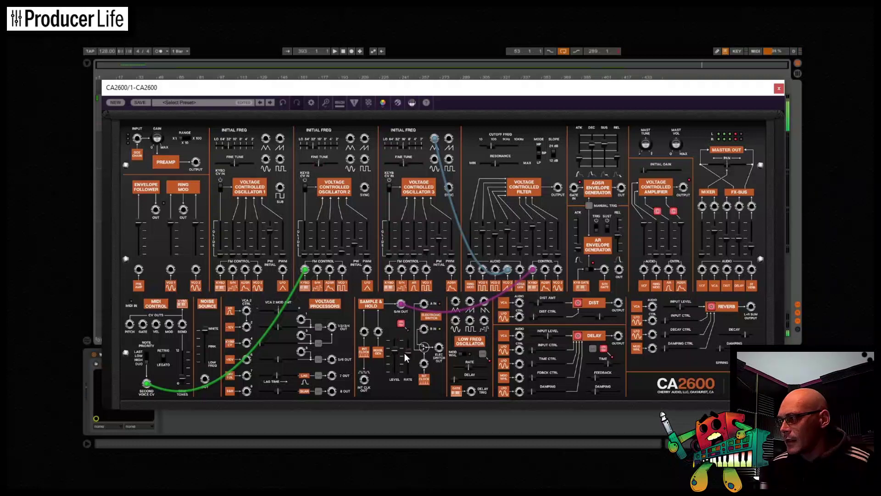
drag(410, 355, 409, 357)
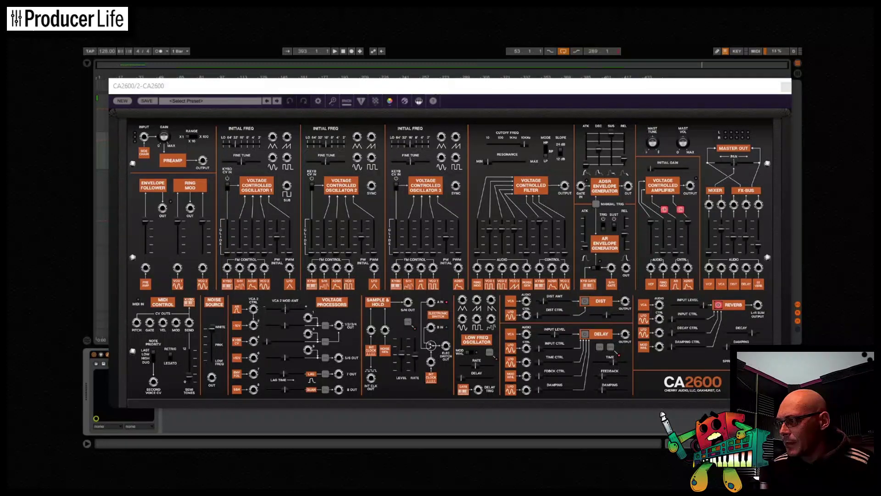
Bring the new empty CA2600/2 instance into focus for the lead patch.
click(462, 88)
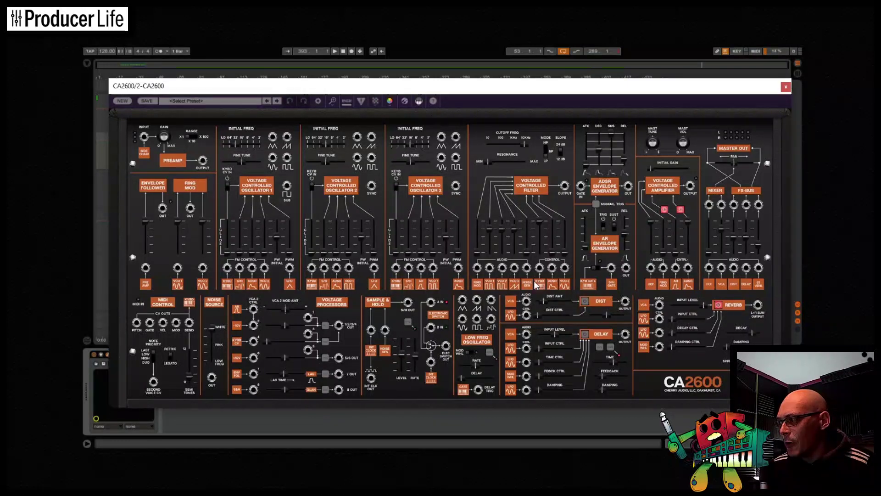
Try an oscillator 2 cable into the filter, remove it, and raise VCO3 filter level to 74.1%.
drag(371, 137, 502, 268)
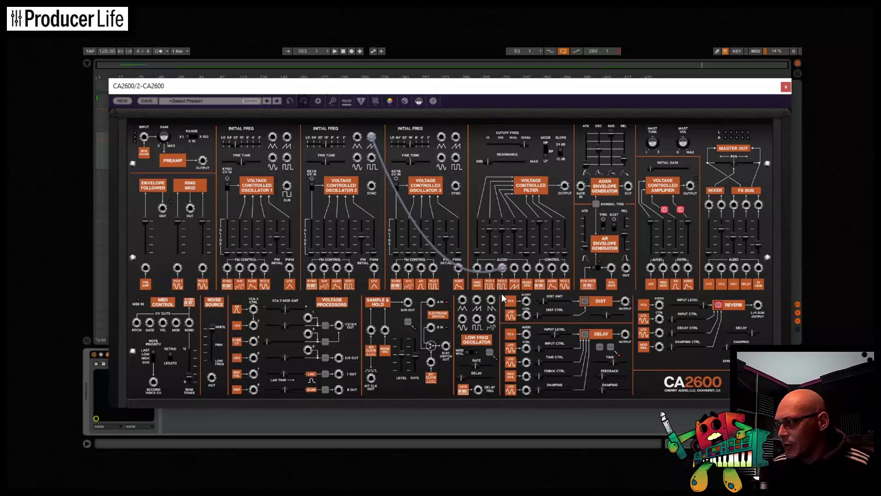
drag(502, 268, 517, 286)
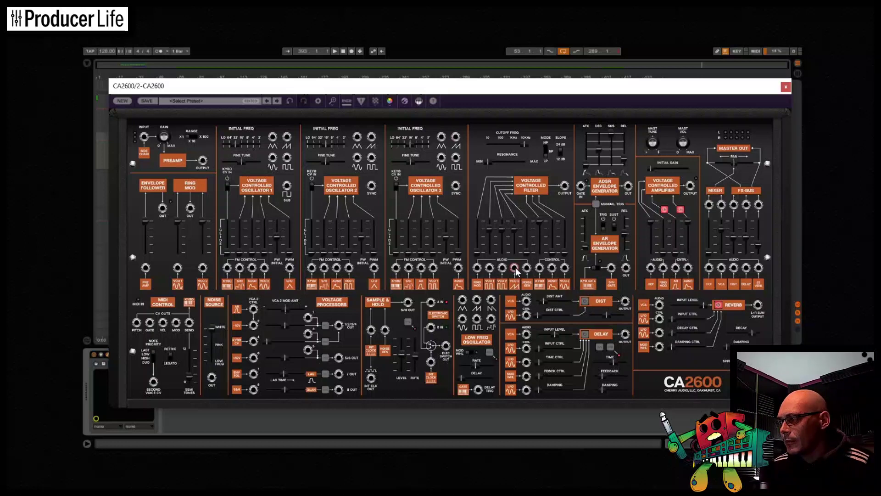
drag(511, 233, 515, 229)
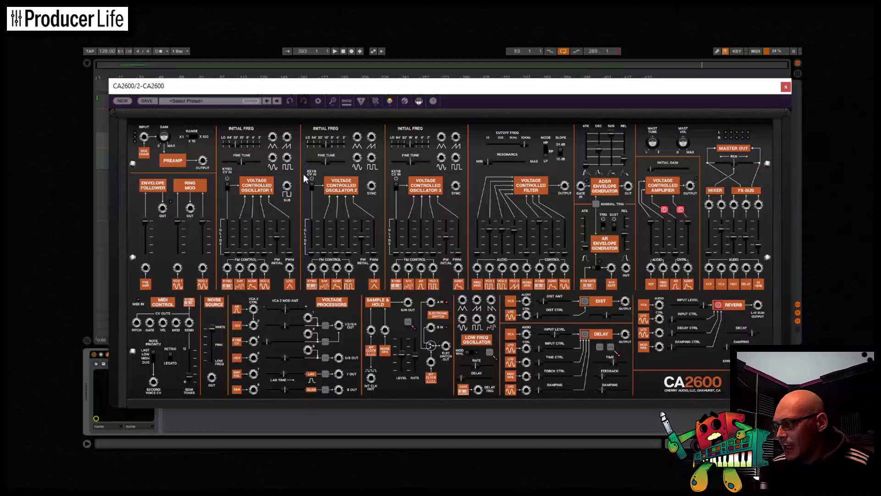
Patch oscillator 1's saw into the filter's VCO1 audio input at 57.8%.
drag(287, 137, 488, 268)
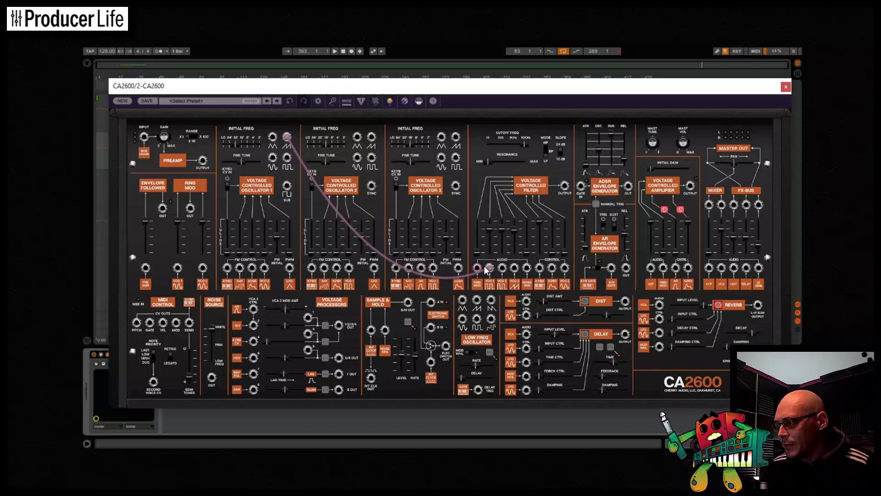
mouse_move(483, 265)
mouse_down()
mouse_move(482, 283)
mouse_move(395, 341)
mouse_move(502, 361)
mouse_move(528, 342)
mouse_move(529, 360)
mouse_move(275, 339)
mouse_move(486, 284)
mouse_move(489, 268)
mouse_up()
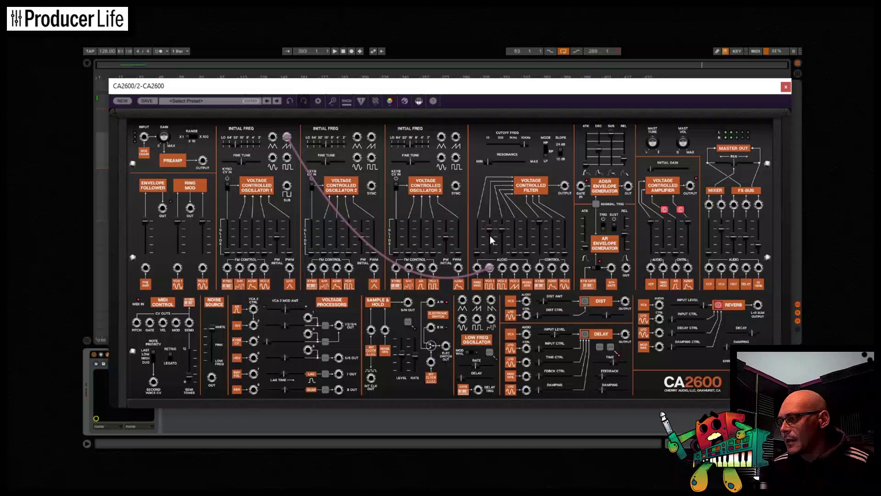
mouse_move(490, 231)
mouse_down()
mouse_move(491, 247)
mouse_move(490, 231)
mouse_move(502, 241)
mouse_move(503, 259)
mouse_move(503, 237)
mouse_up()
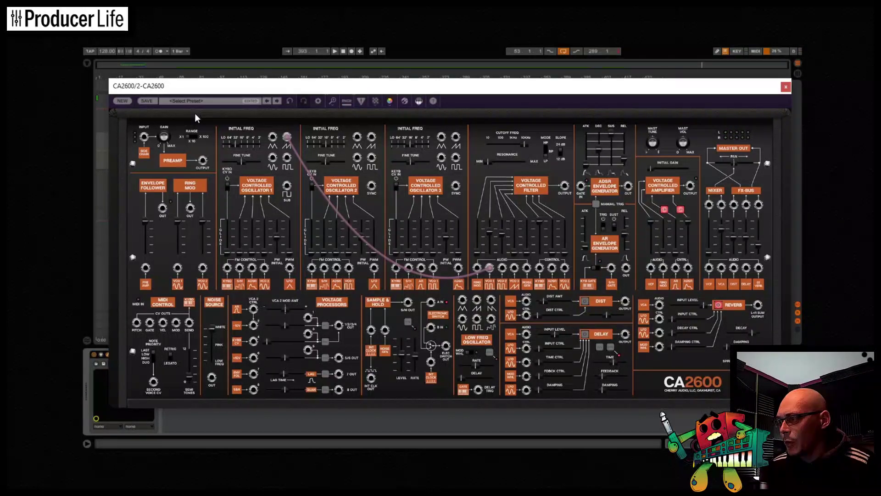
Load the Simple Sub preset from the Bass category of the preset browser.
click(191, 101)
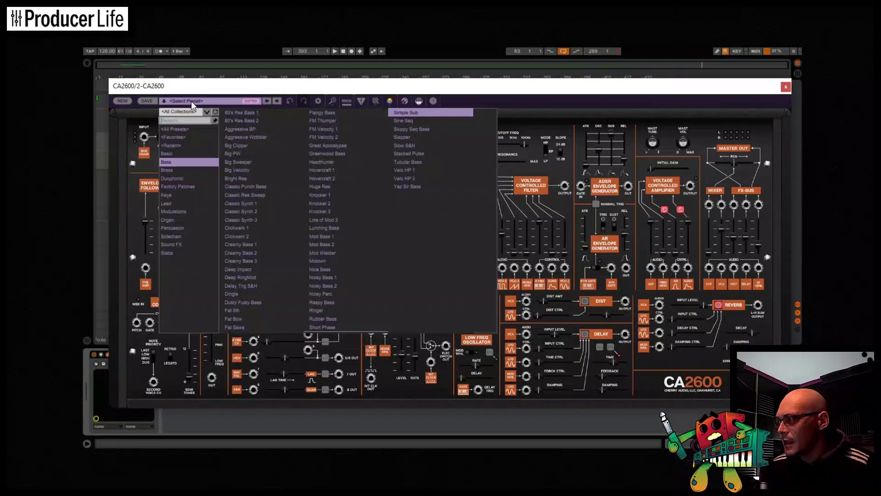
click(180, 153)
click(177, 162)
click(176, 169)
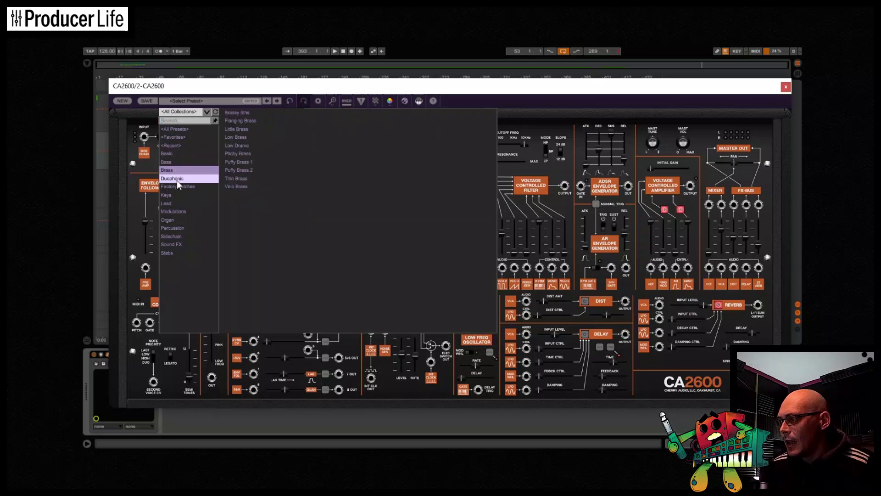
click(177, 179)
click(175, 188)
click(173, 161)
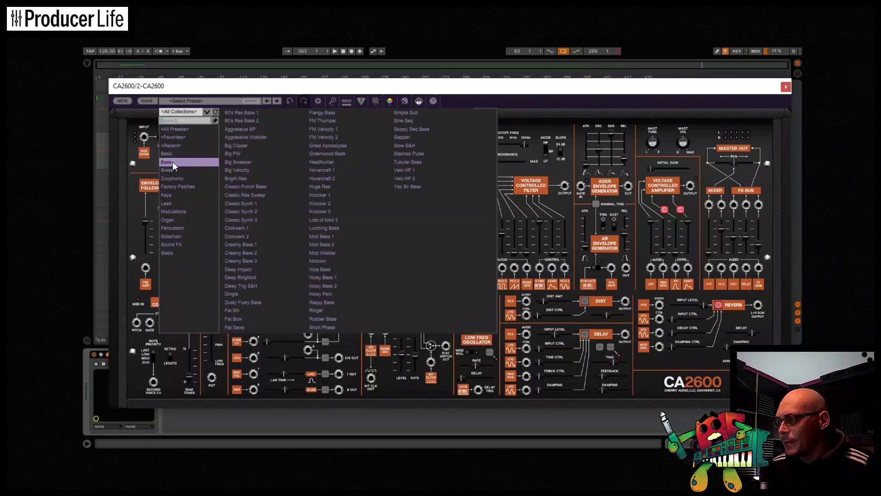
click(410, 111)
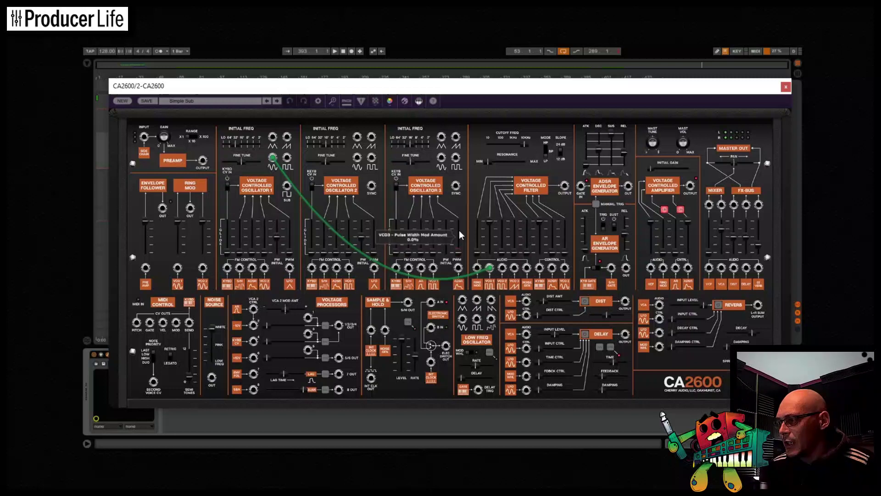
Leave oscillator 1 with no glide and patch oscillator 2's saw into the filter at about 37.9%.
click(230, 145)
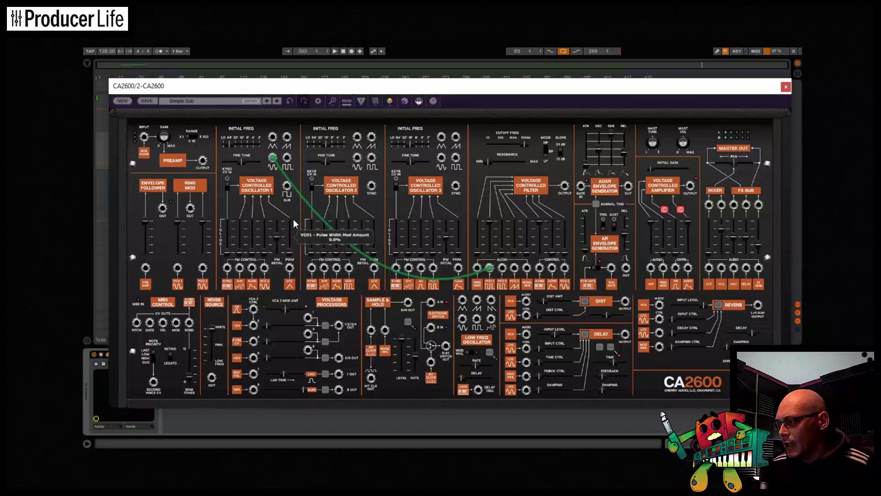
drag(228, 255, 226, 239)
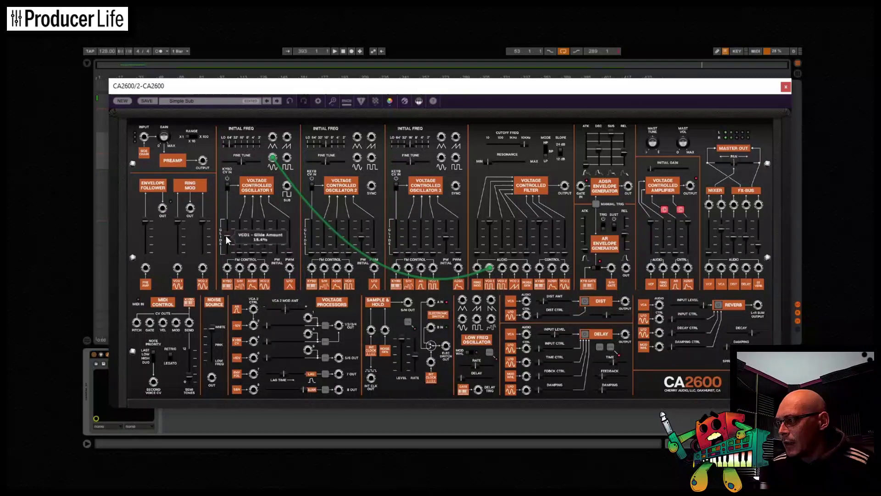
drag(227, 226, 231, 254)
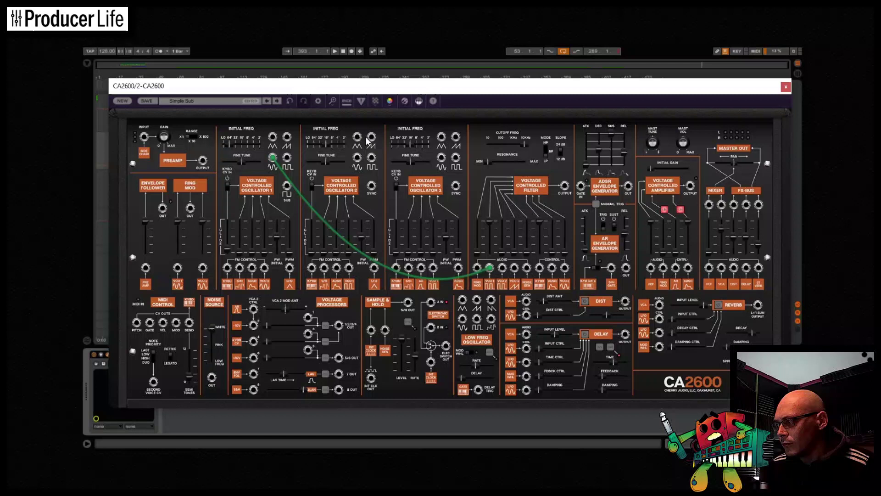
drag(372, 137, 514, 229)
mouse_move(510, 252)
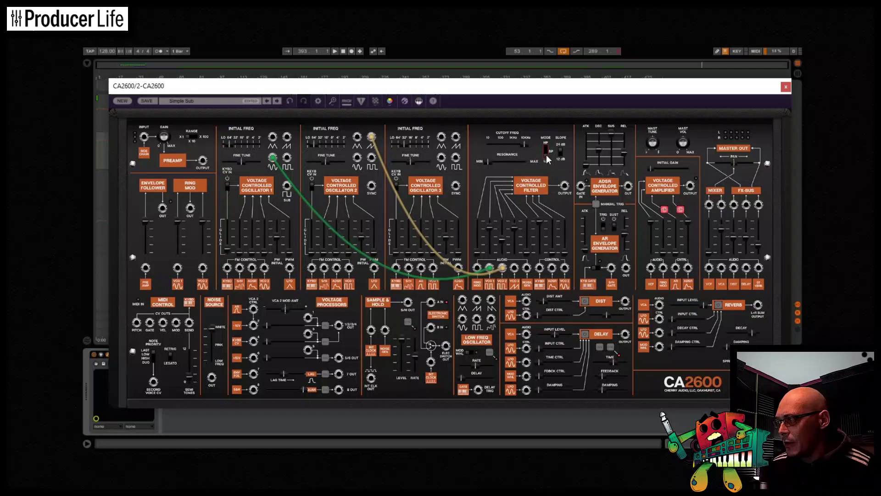
Add about 7.7% sample-and-hold pitch modulation to oscillator 3 and drop the filter cutoff to about 84 Hz.
drag(524, 145, 505, 146)
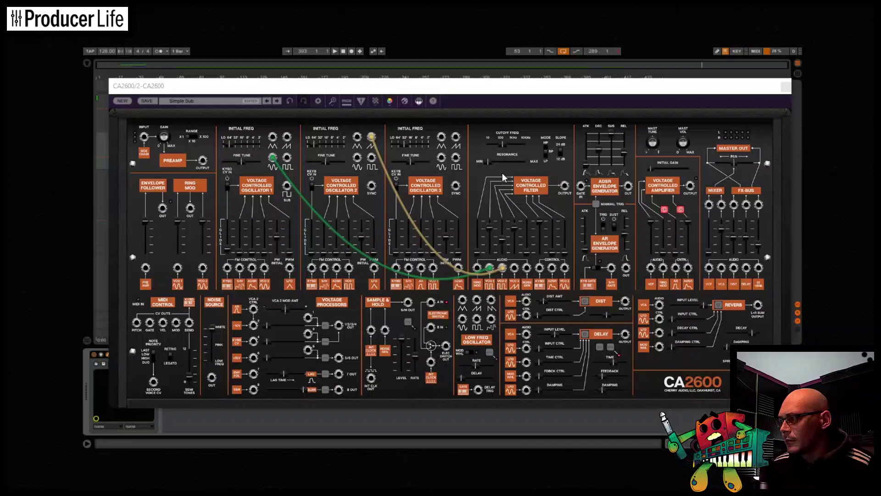
mouse_move(500, 146)
mouse_down()
mouse_move(527, 148)
mouse_move(500, 147)
mouse_move(516, 147)
mouse_up()
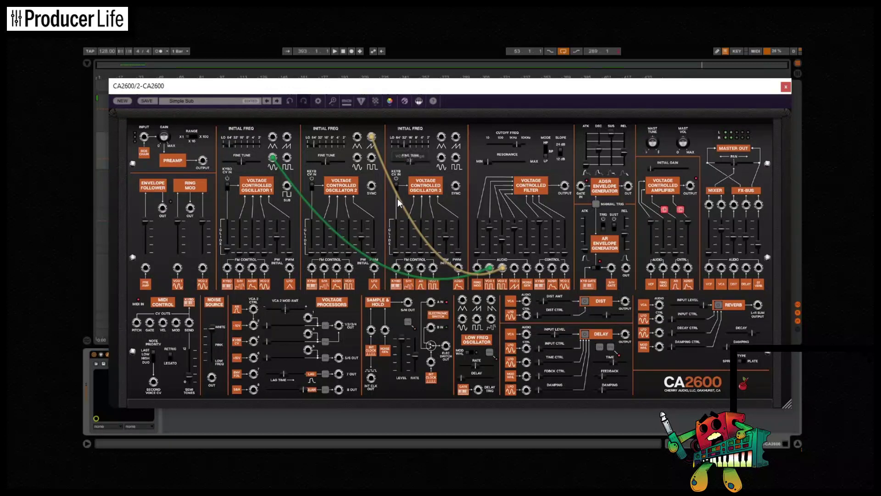
mouse_move(408, 252)
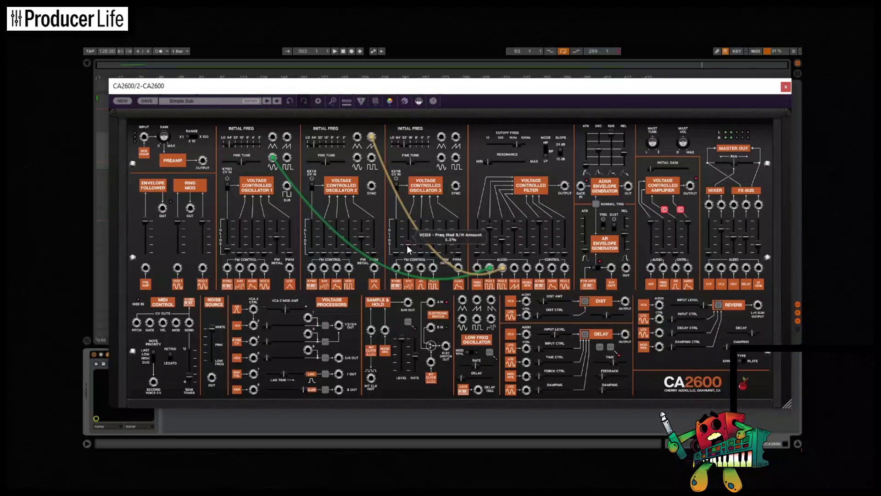
drag(408, 246, 409, 250)
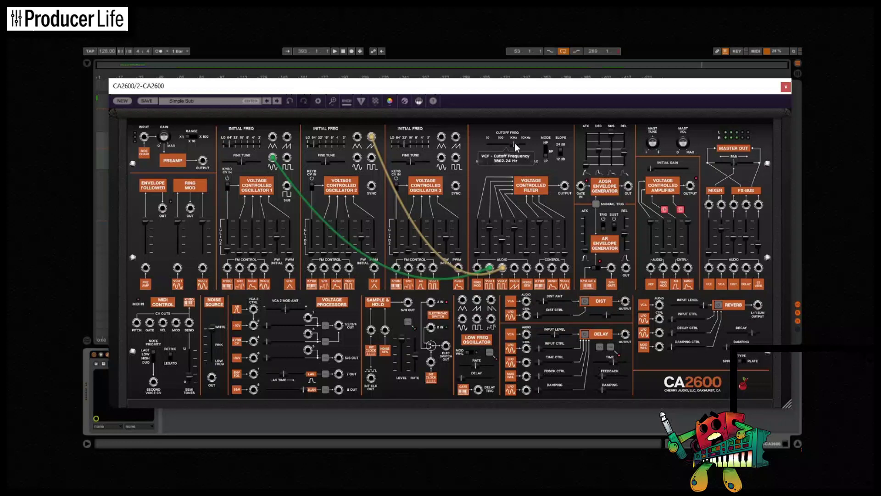
mouse_move(489, 164)
drag(515, 144, 495, 162)
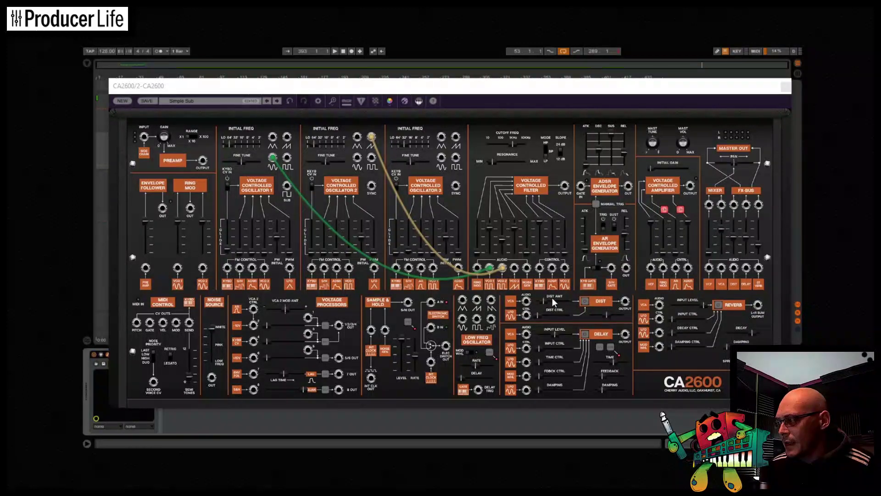
Lengthen the ADSR attack to about 802 ms.
click(587, 163)
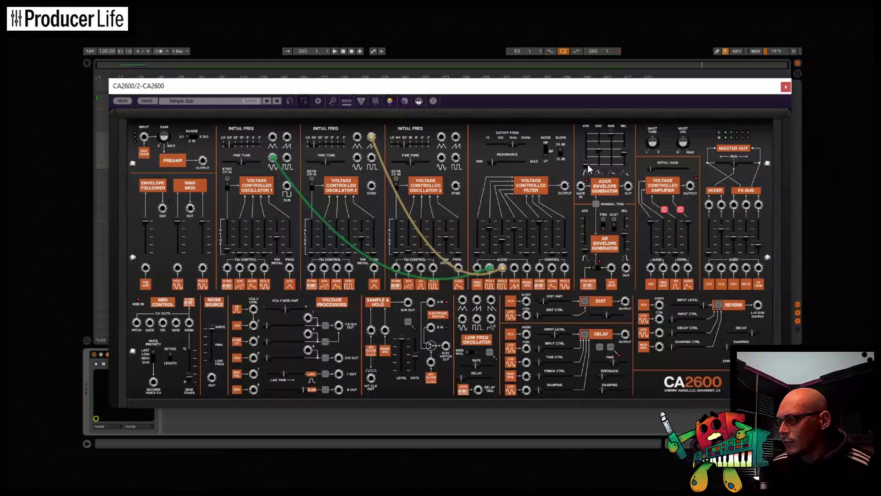
drag(588, 164, 600, 143)
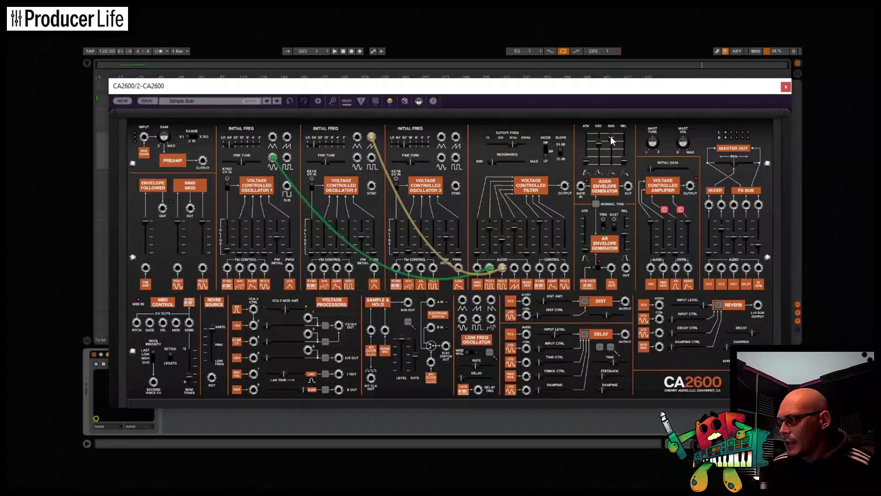
Stretch the ADSR decay to about 8558 ms and set the distortion control to roughly 41%.
mouse_move(610, 136)
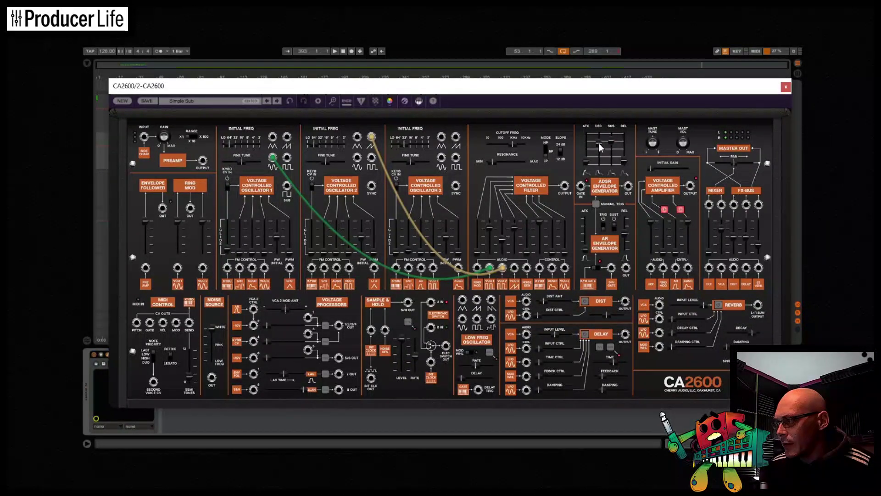
drag(599, 143, 601, 136)
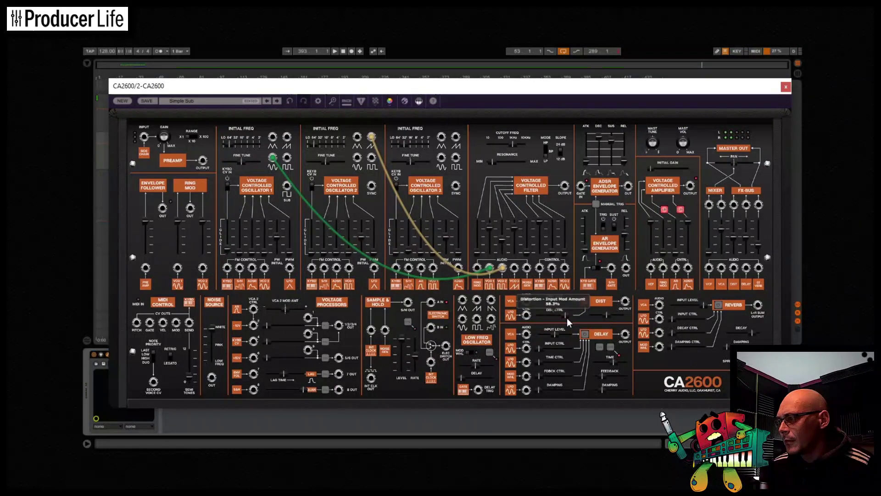
mouse_move(559, 320)
mouse_down()
mouse_move(573, 319)
mouse_move(558, 321)
mouse_up()
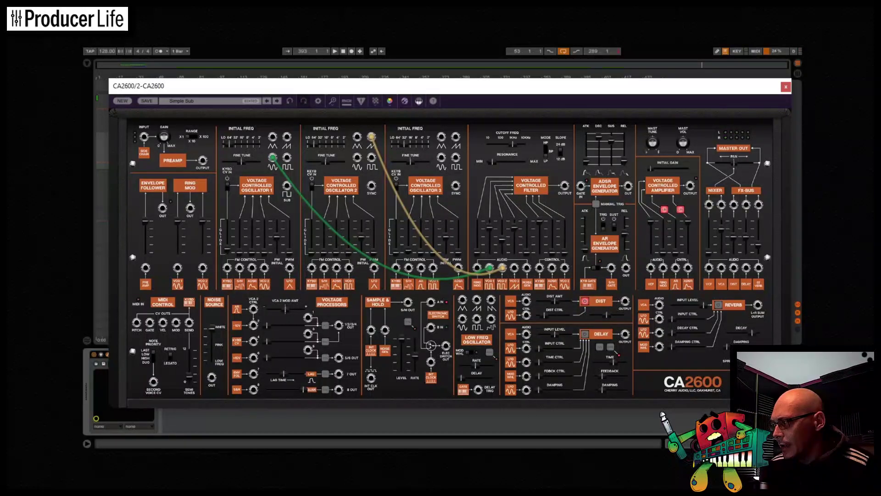
Patch an LFO output into the filter's control input and increase its modulation amount.
click(482, 316)
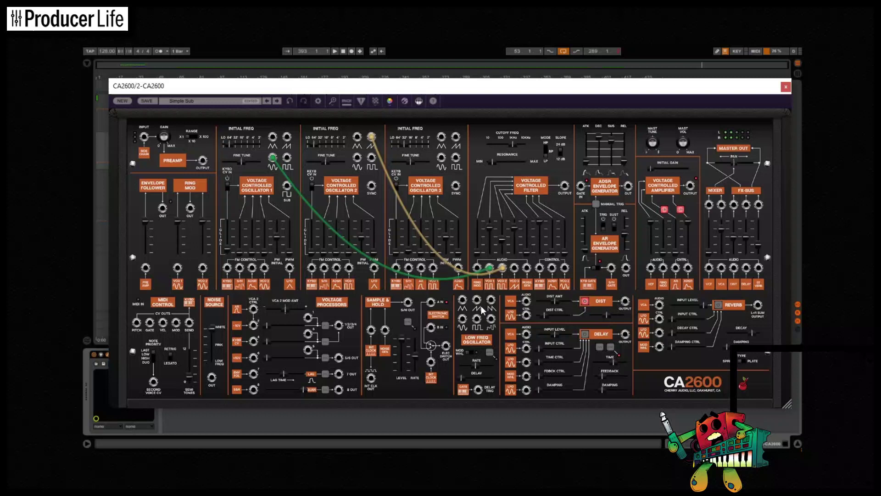
drag(491, 299, 553, 255)
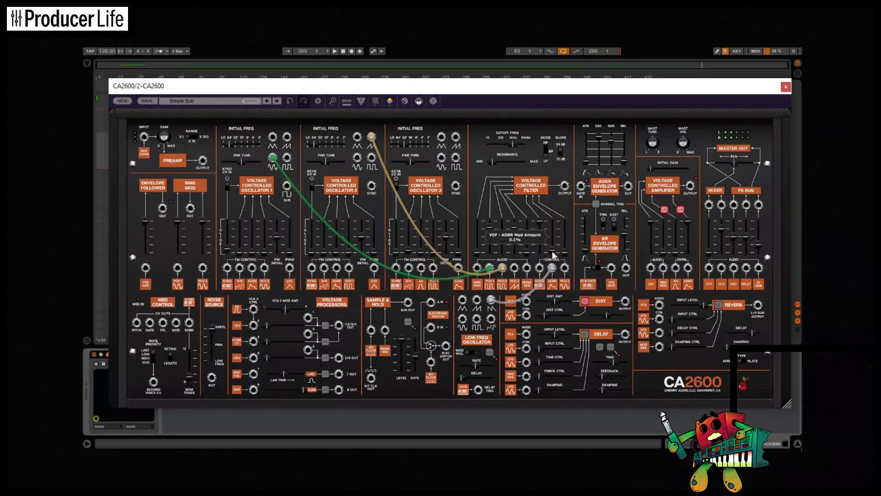
drag(491, 299, 483, 314)
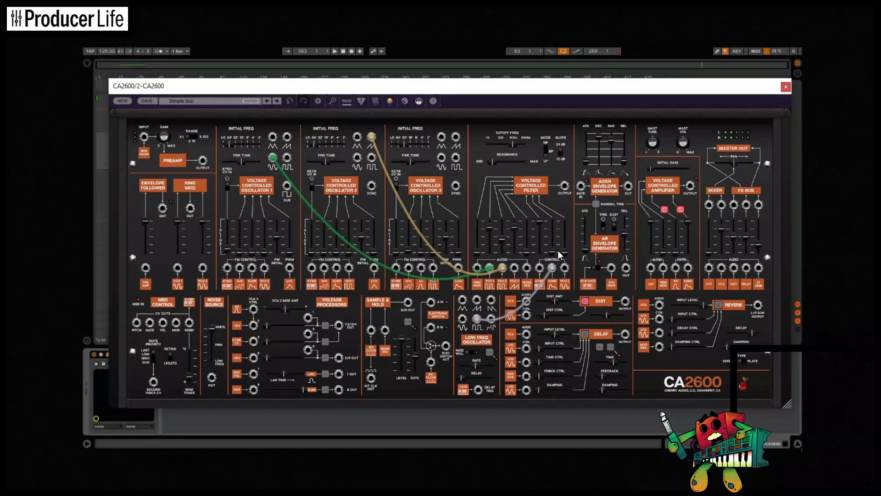
drag(559, 253, 556, 230)
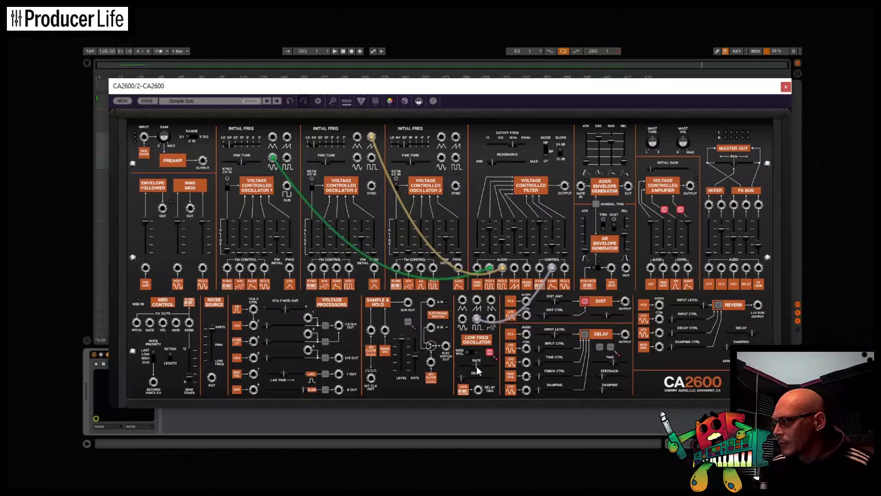
Move the cable to the neighbouring LFO waveform and set filter modulation to about 71%.
mouse_move(477, 371)
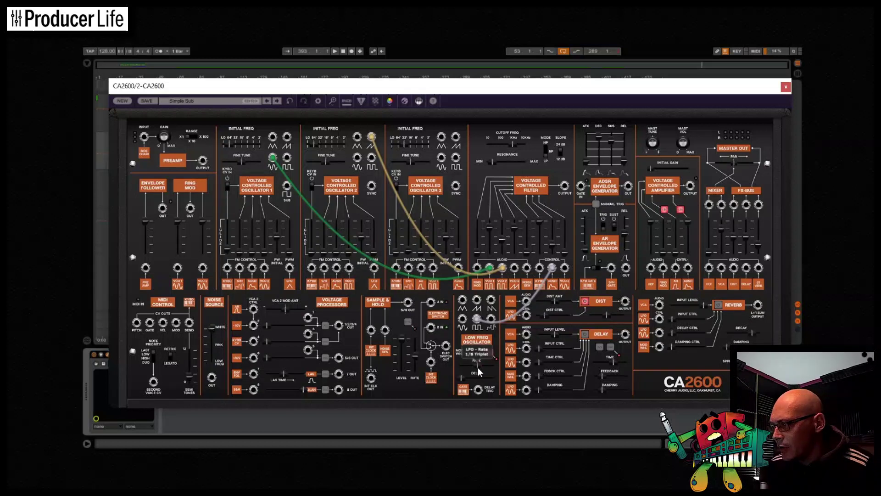
scroll(477, 368, down, 1)
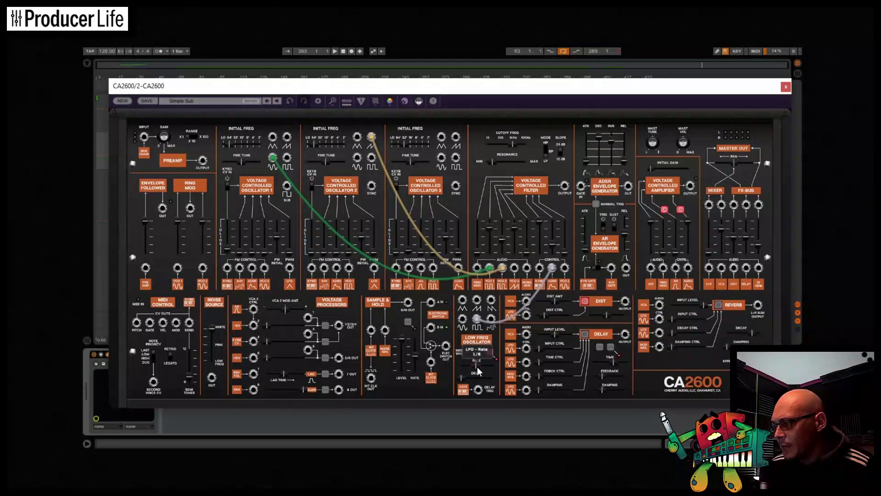
drag(476, 318, 462, 318)
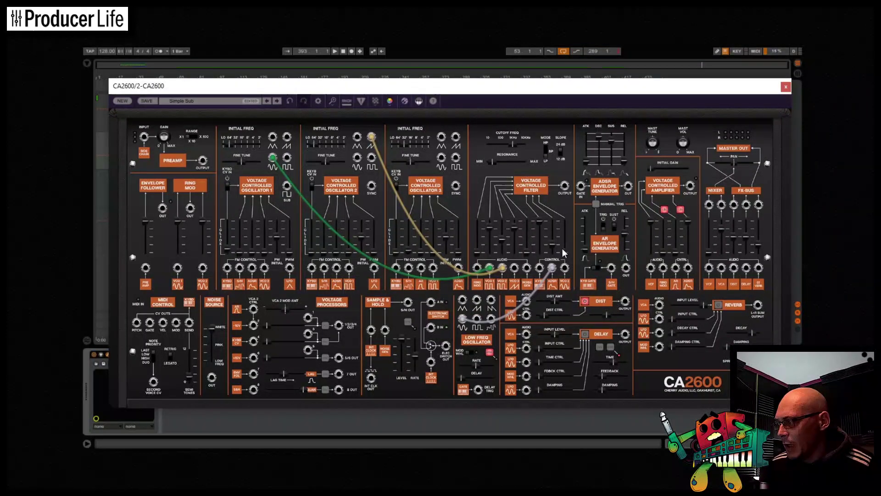
drag(552, 244, 554, 233)
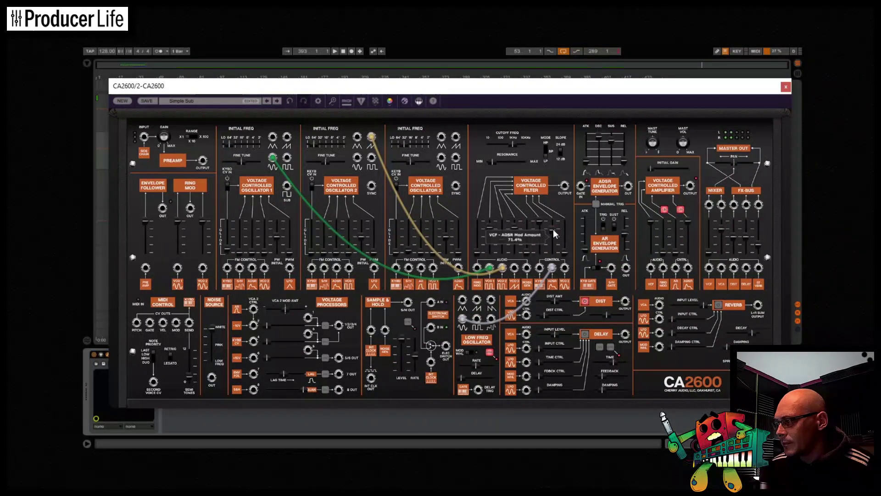
scroll(554, 234, up, 2)
scroll(553, 231, up, 4)
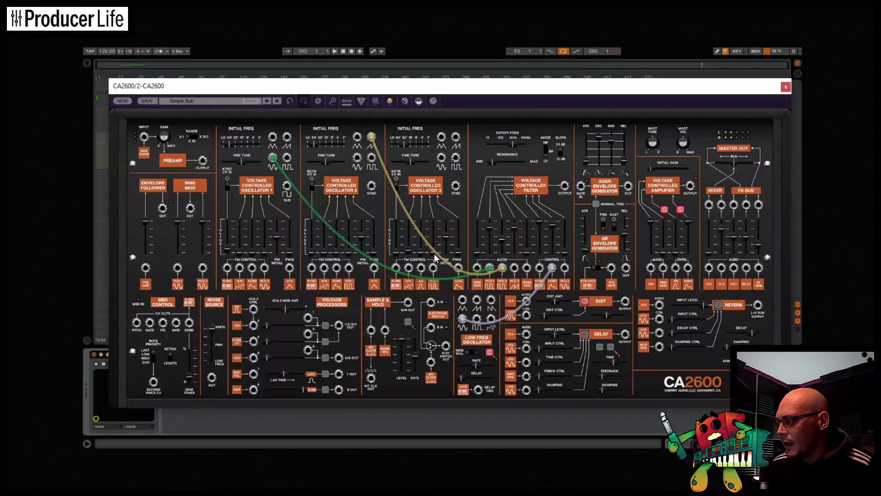
Cable oscillator 1 into oscillator 3's FM and cut its sample-and-hold modulation to about 1.3%.
mouse_move(434, 253)
mouse_move(434, 246)
mouse_down()
mouse_move(433, 230)
mouse_move(435, 249)
mouse_up()
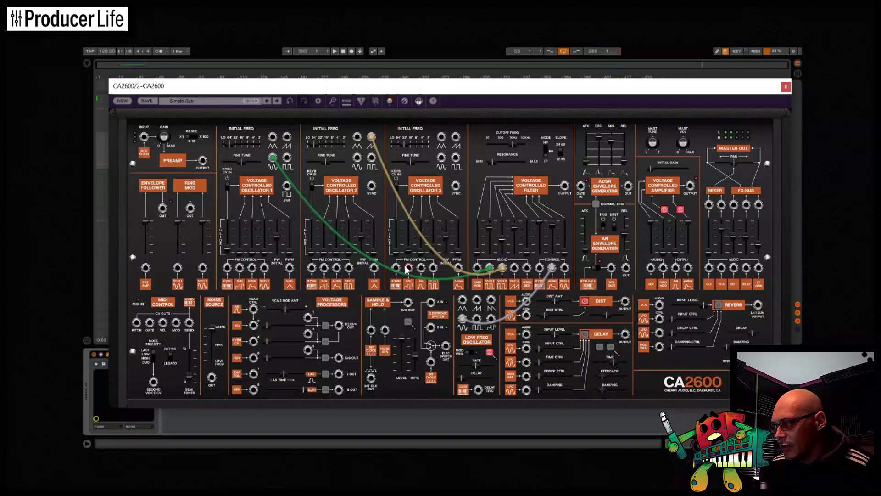
drag(286, 137, 408, 232)
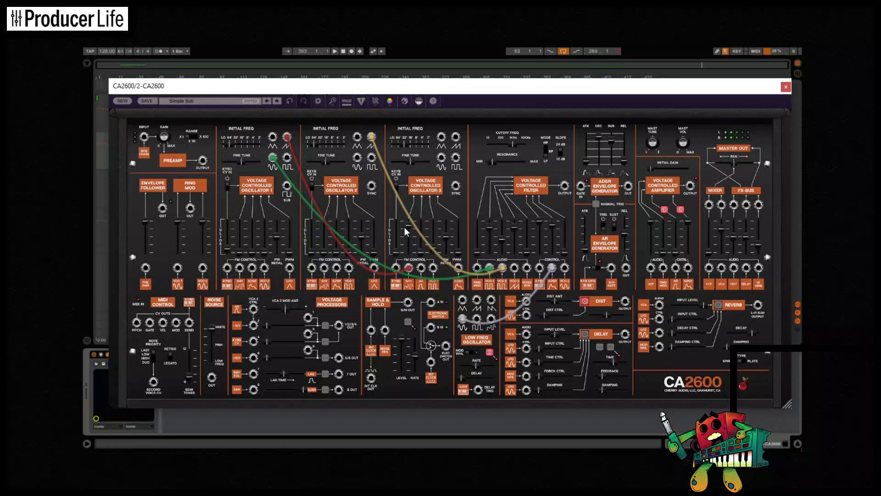
scroll(407, 225, down, 4)
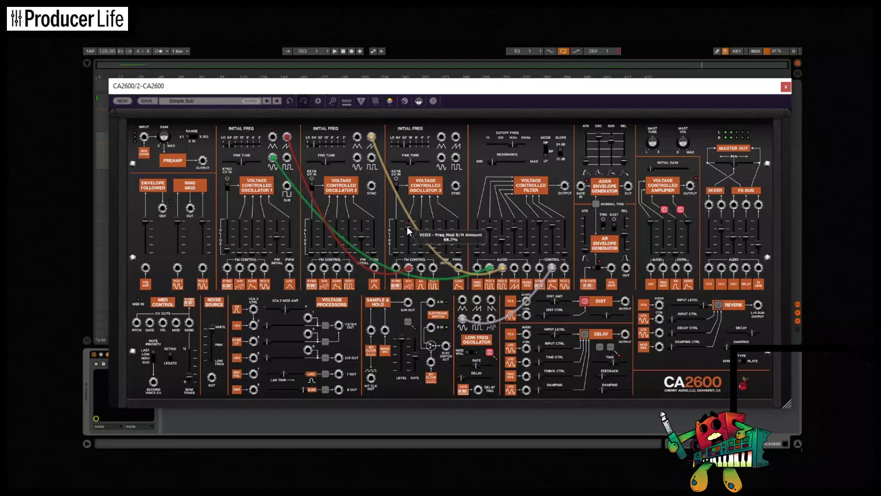
drag(407, 228, 409, 247)
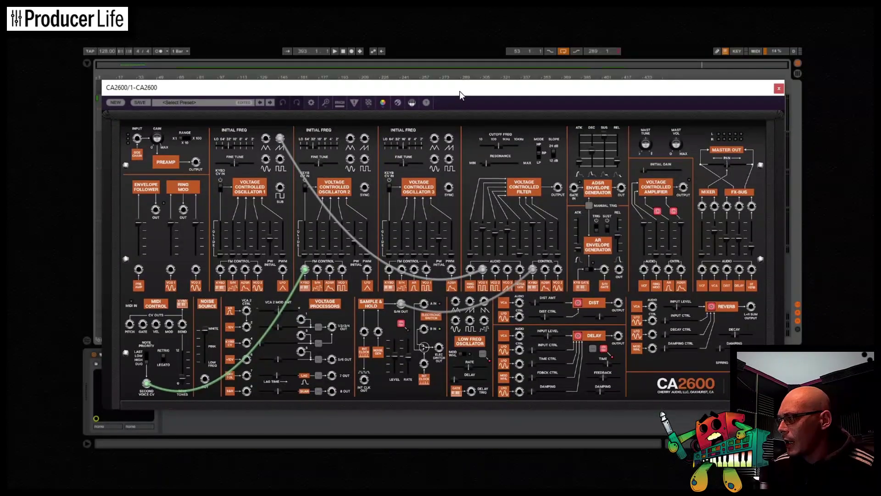
Start a new blank patch and switch the keyboard's note priority mode.
click(117, 104)
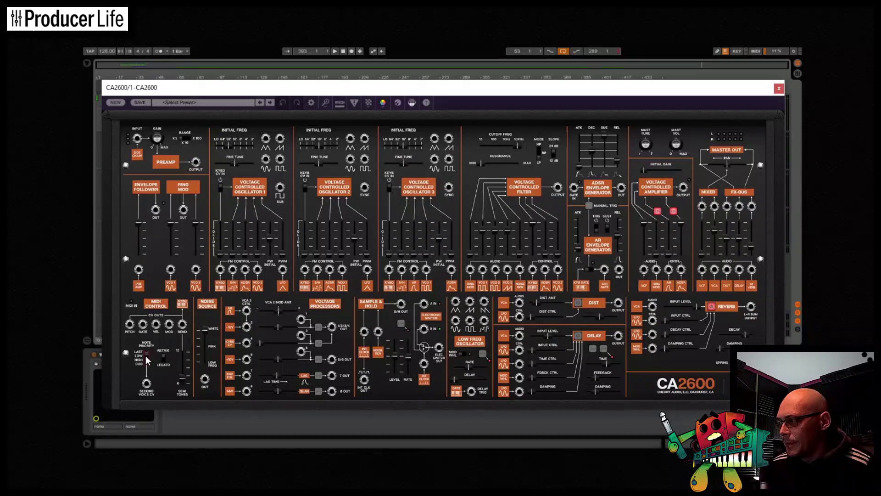
drag(147, 357, 307, 275)
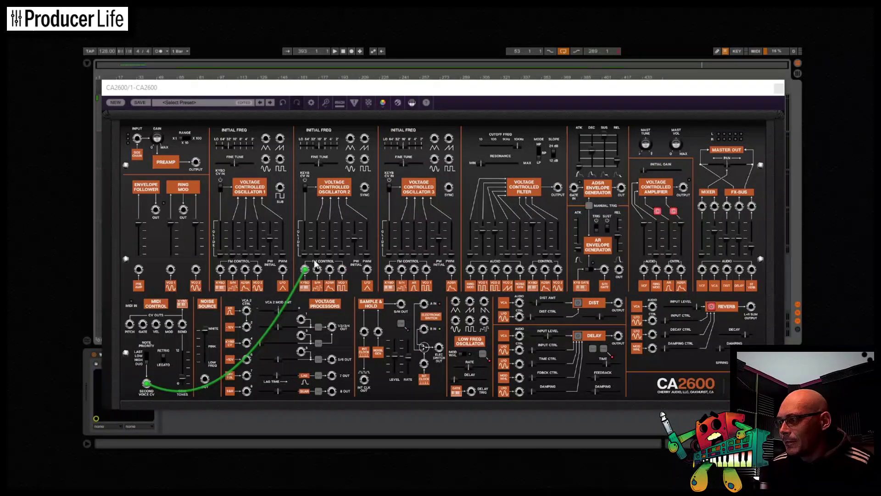
Add pulse width modulation to VCO1, set VCO2's pulse width near 43%, and raise VCO3's filter level.
click(325, 88)
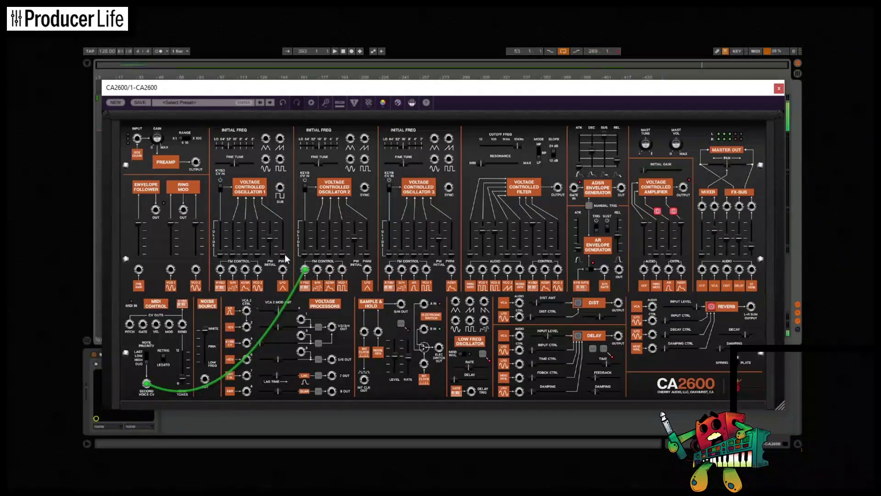
drag(284, 254, 270, 235)
drag(353, 239, 353, 241)
mouse_move(507, 252)
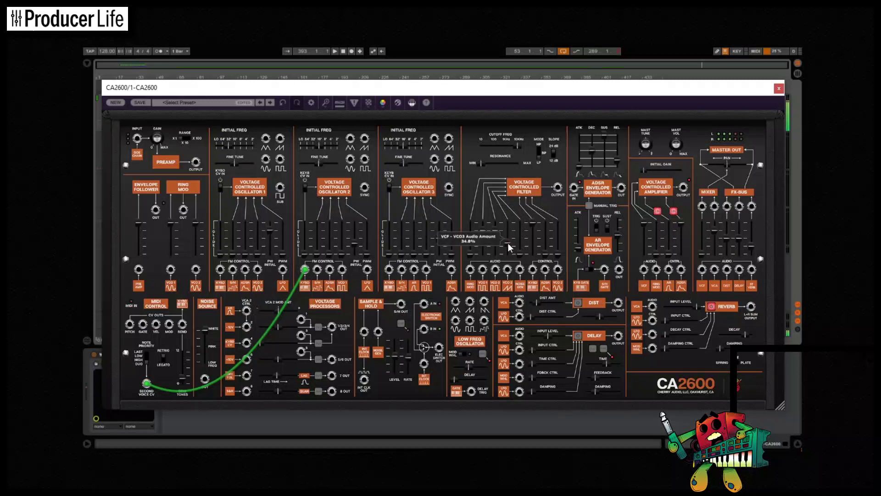
mouse_move(508, 244)
mouse_down()
mouse_move(508, 230)
mouse_move(495, 238)
mouse_up()
Nudge VCO2's fine tune slightly sharp and cable VCO3's saw out into the filter's VCO3 input.
mouse_move(492, 246)
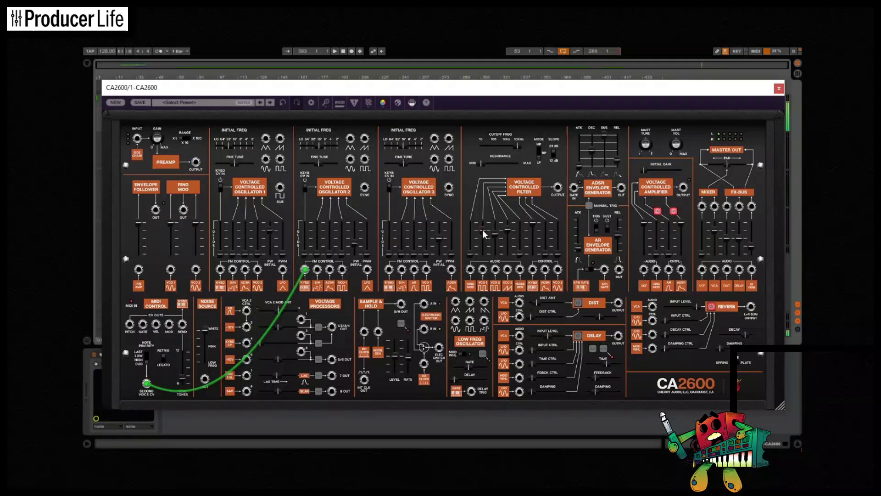
scroll(483, 232, down, 2)
drag(319, 164, 324, 164)
drag(434, 139, 501, 268)
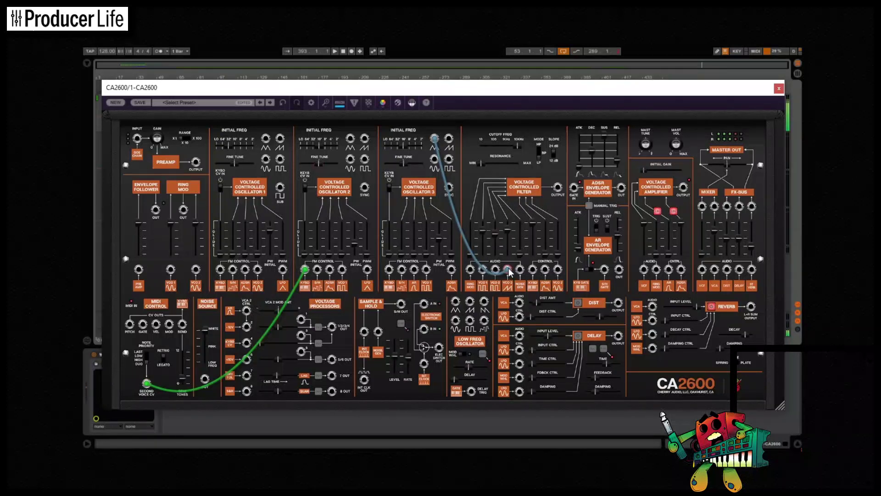
drag(506, 272, 507, 270)
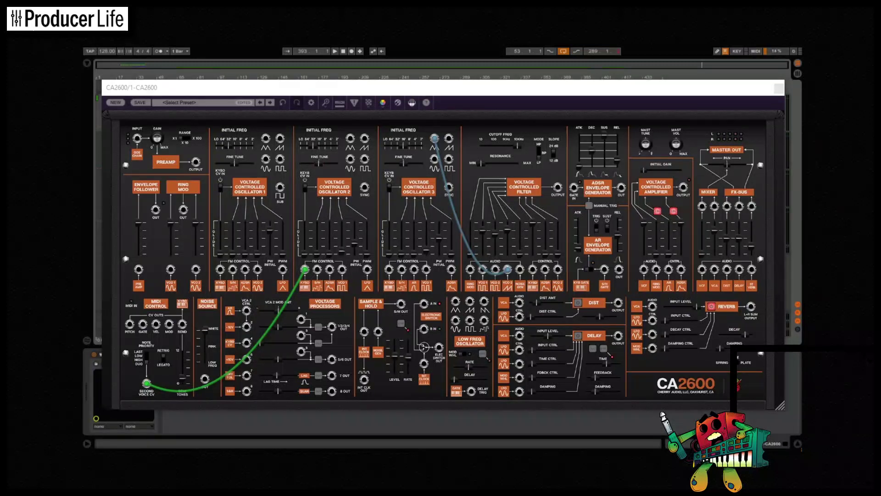
Turn on the distortion effect with its input amount around 27%.
click(440, 94)
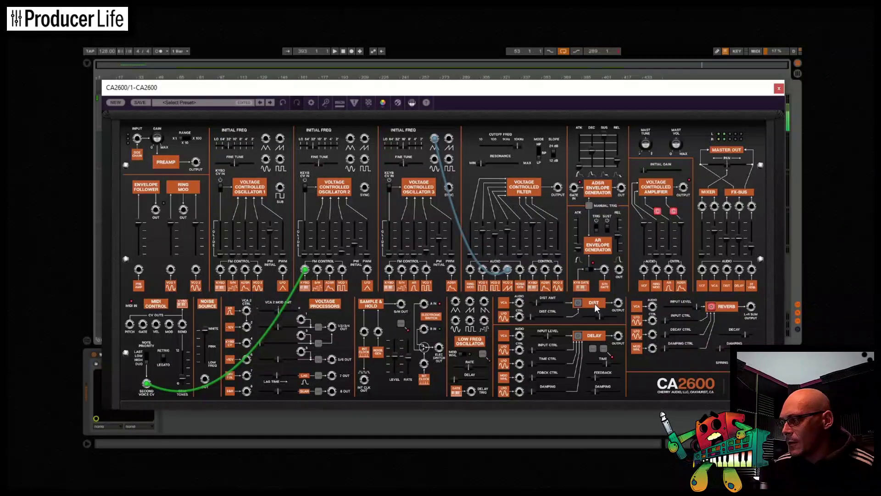
click(578, 303)
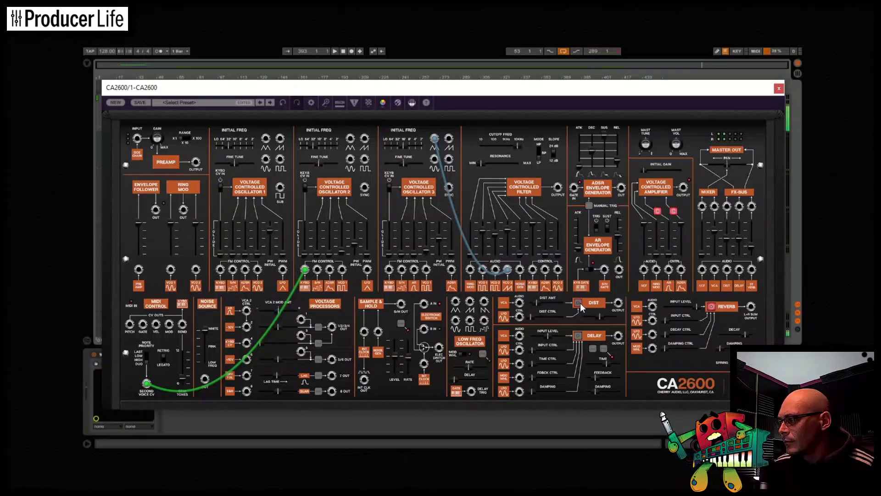
mouse_move(542, 305)
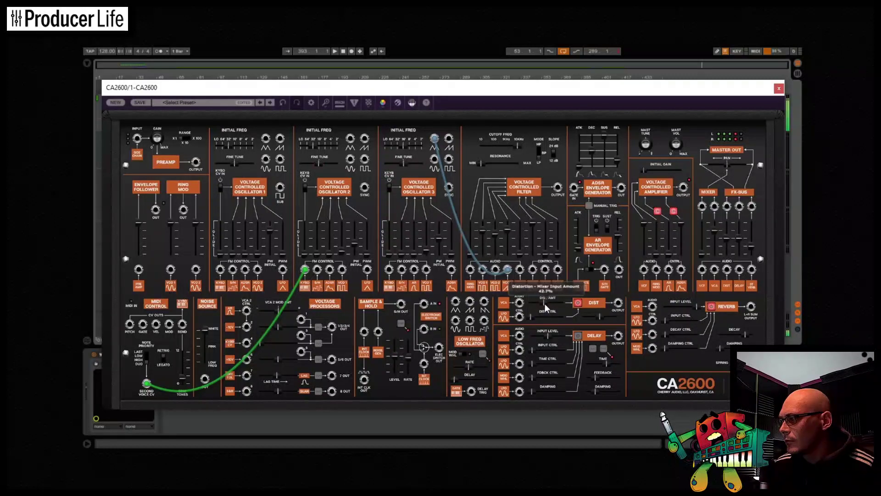
mouse_move(544, 304)
mouse_down()
mouse_move(556, 304)
mouse_move(539, 303)
mouse_up()
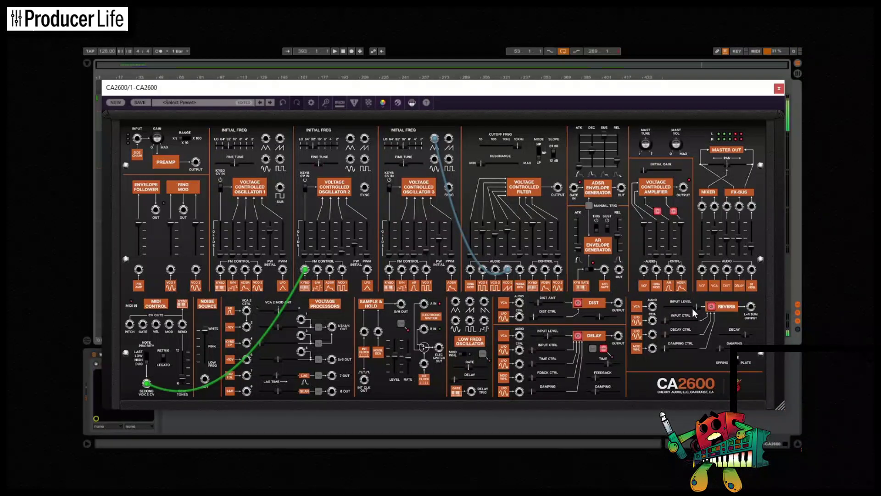
mouse_move(690, 307)
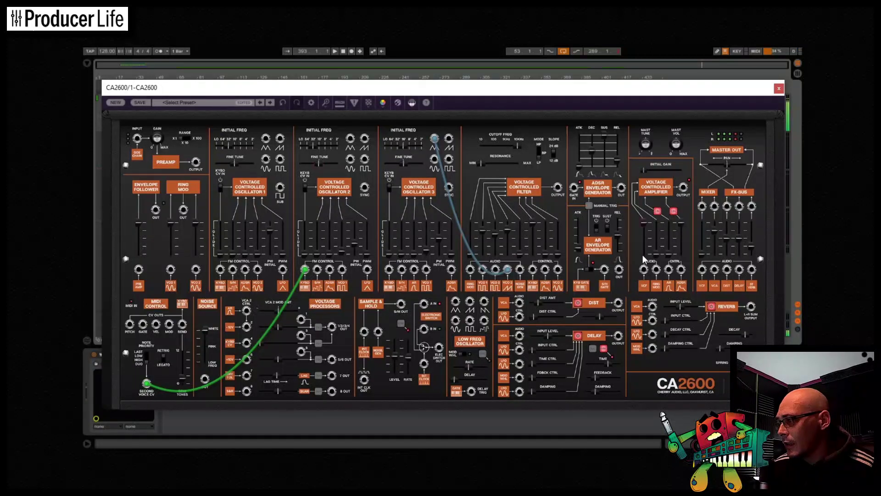
Raise the ADSR attack to about 413 ms and lower the sustain slightly.
mouse_move(579, 164)
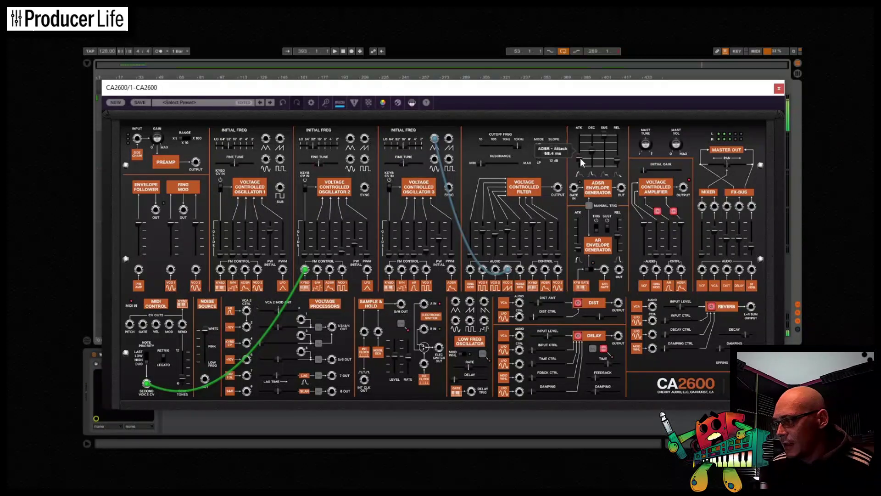
drag(580, 158, 582, 158)
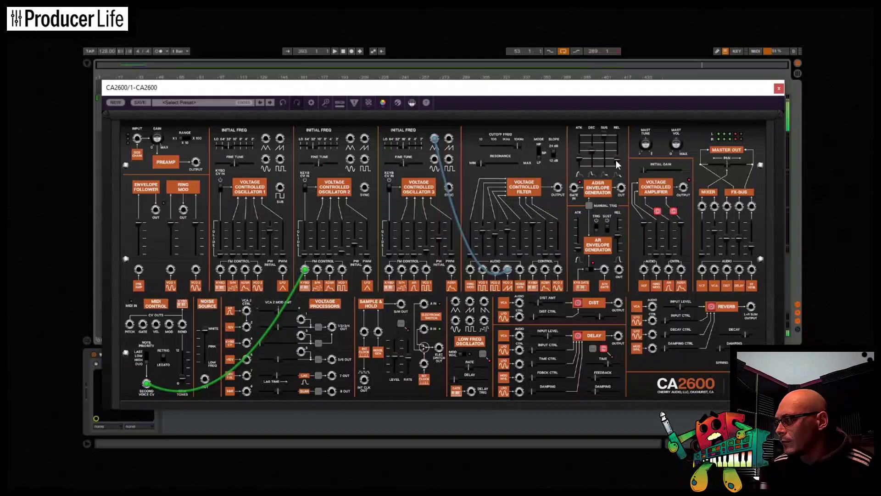
mouse_move(606, 134)
mouse_down()
mouse_move(594, 144)
mouse_move(604, 152)
mouse_up()
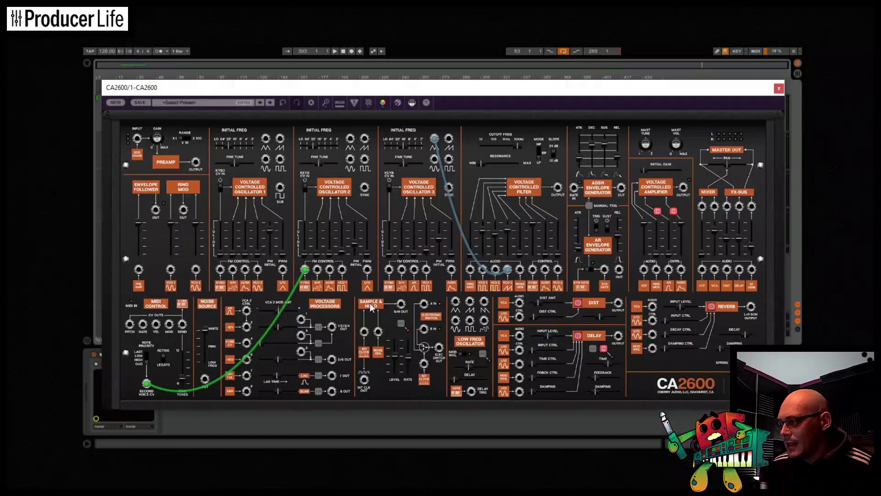
Cable the sample-and-hold output into the filter control and reduce S&H level to about 40%.
drag(401, 307, 532, 277)
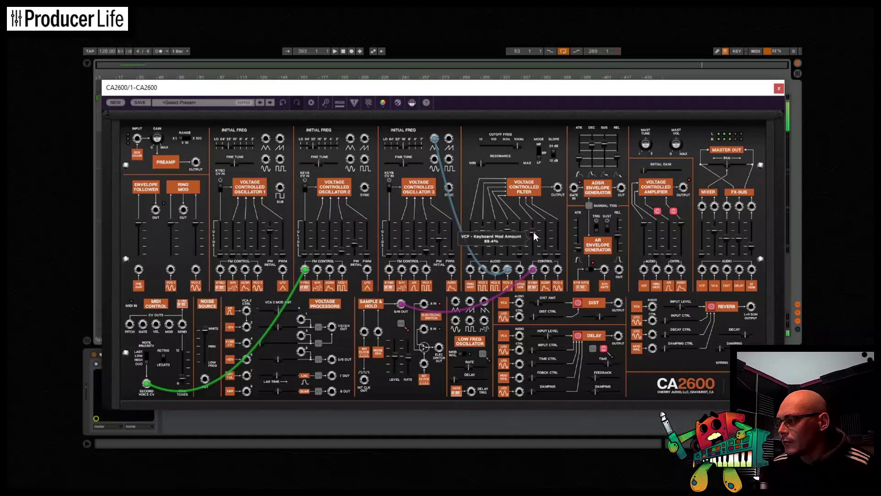
scroll(534, 234, down, 3)
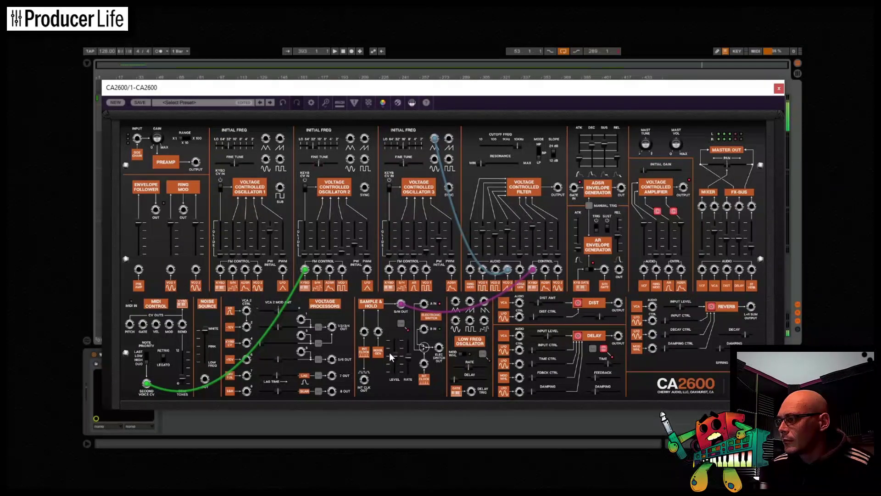
mouse_move(397, 346)
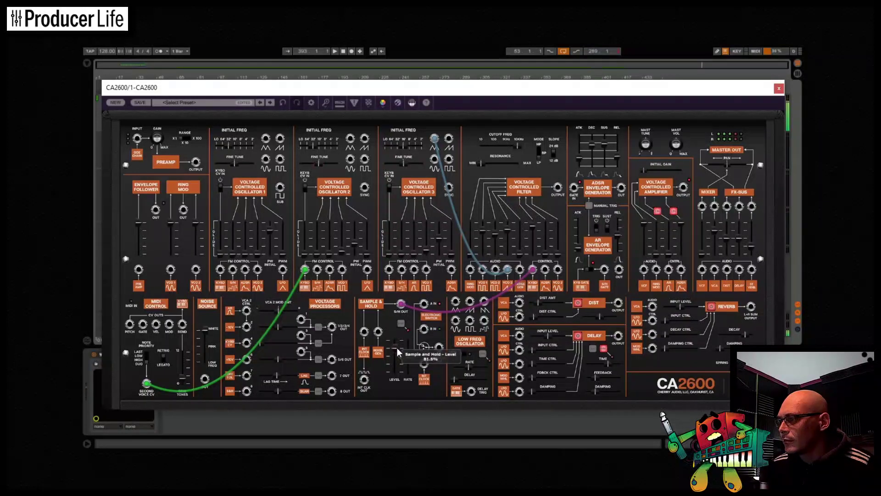
drag(397, 366, 395, 350)
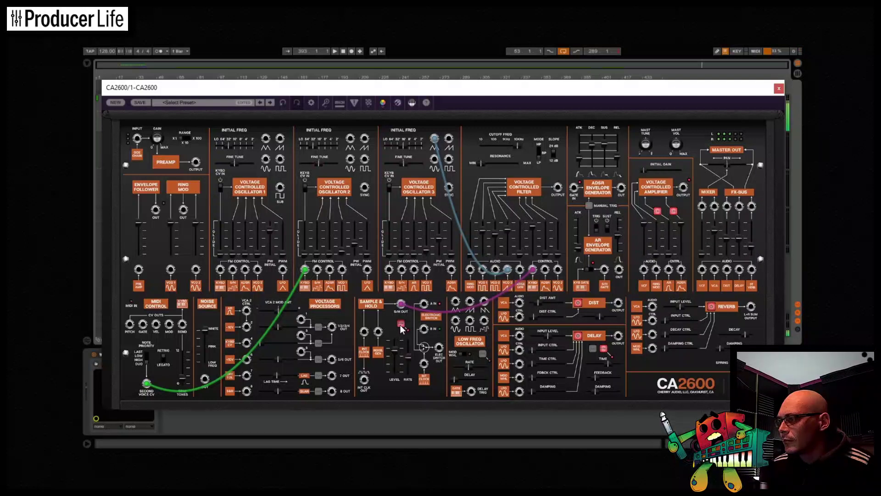
Raise the filter resonance slightly and bring the cutoff down to about 145 Hz.
mouse_move(410, 351)
mouse_move(515, 145)
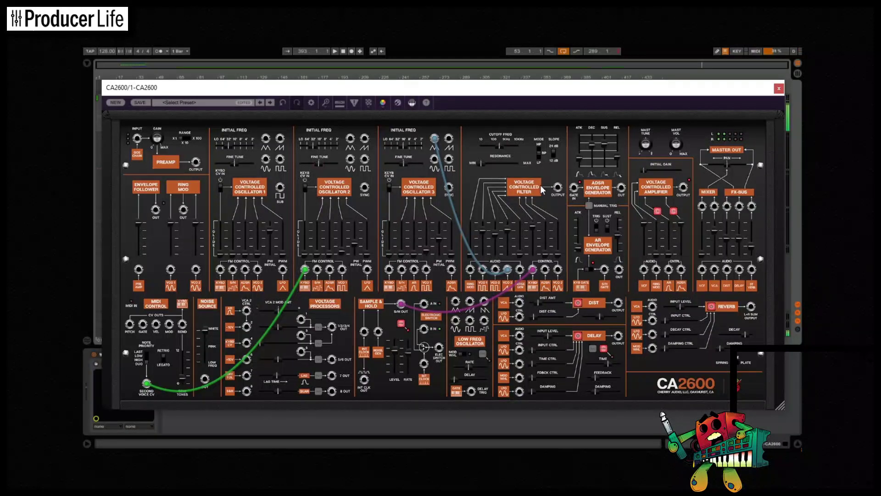
drag(482, 163, 494, 145)
scroll(489, 164, up, 3)
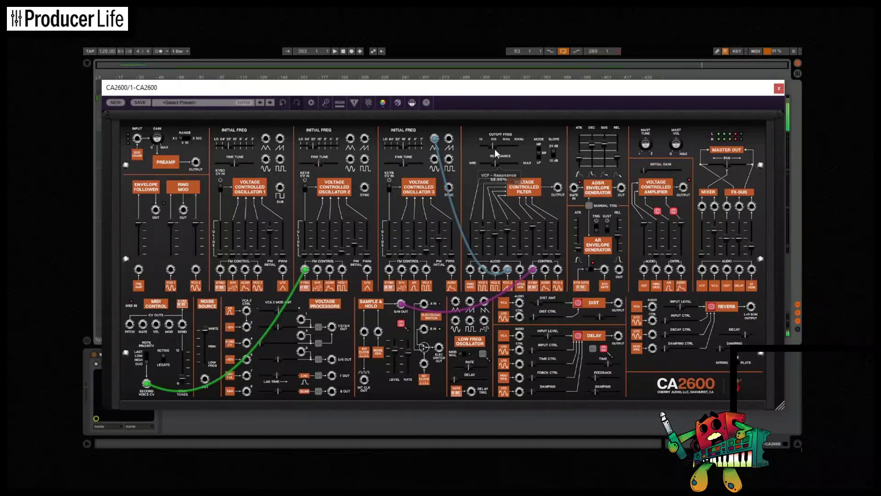
scroll(492, 146, down, 3)
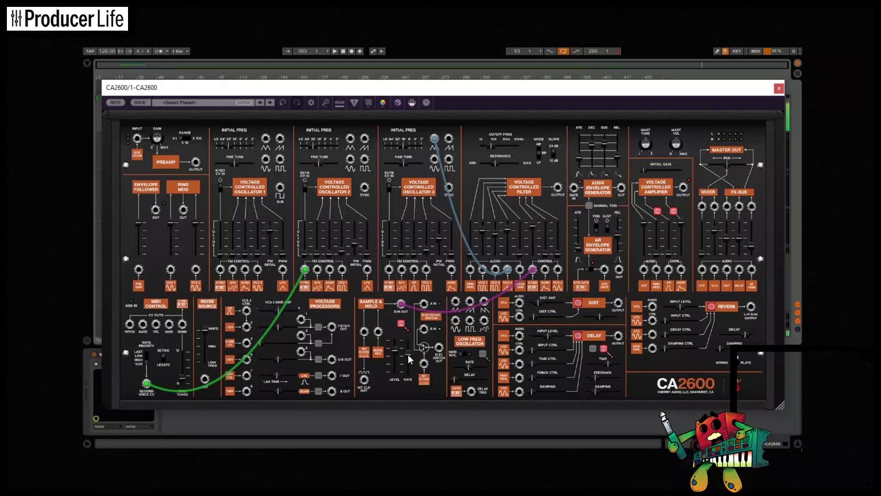
scroll(408, 355, up, 3)
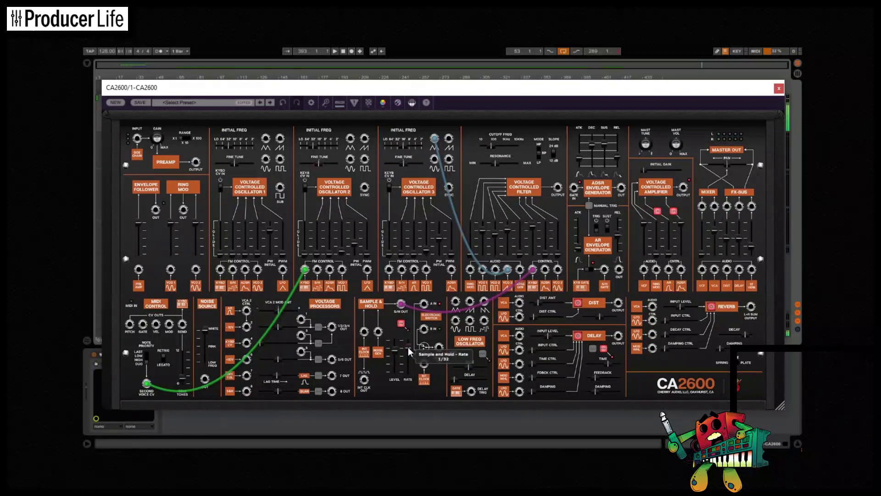
Blend 11% noise into the filter, slow S&H rate to 1/8 dotted, and raise cutoff to about 564 Hz.
scroll(409, 348, down, 2)
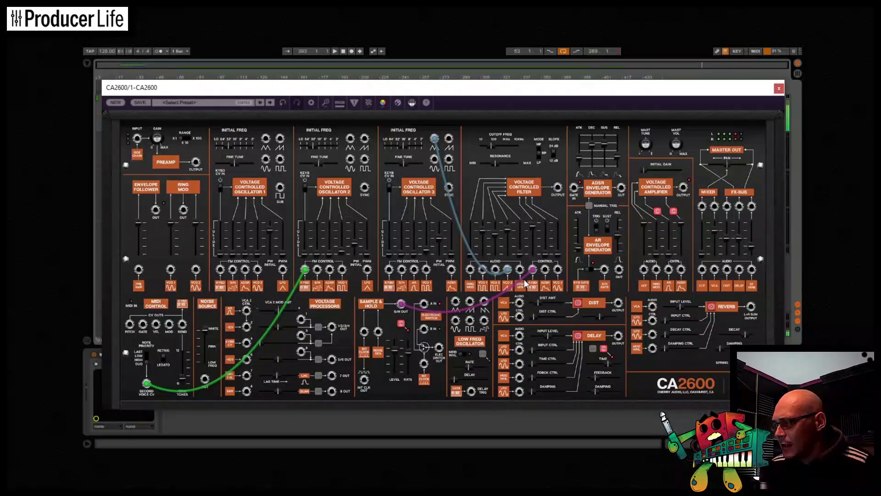
mouse_move(519, 255)
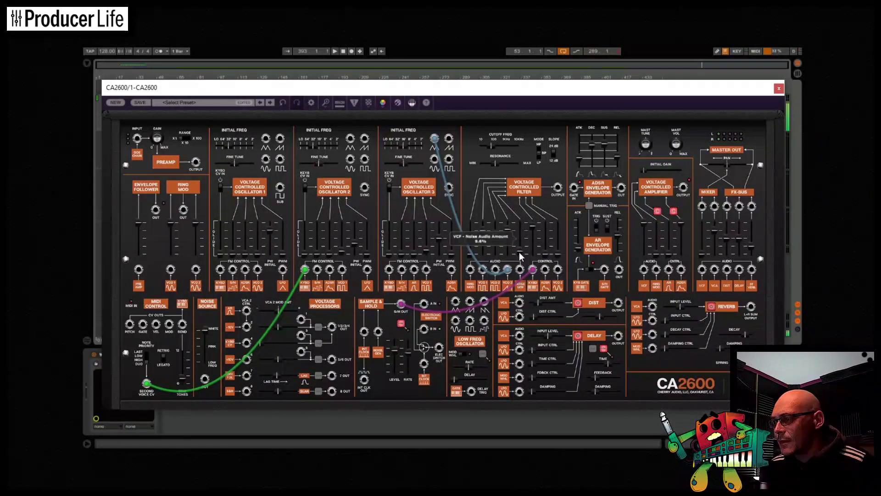
scroll(519, 251, up, 2)
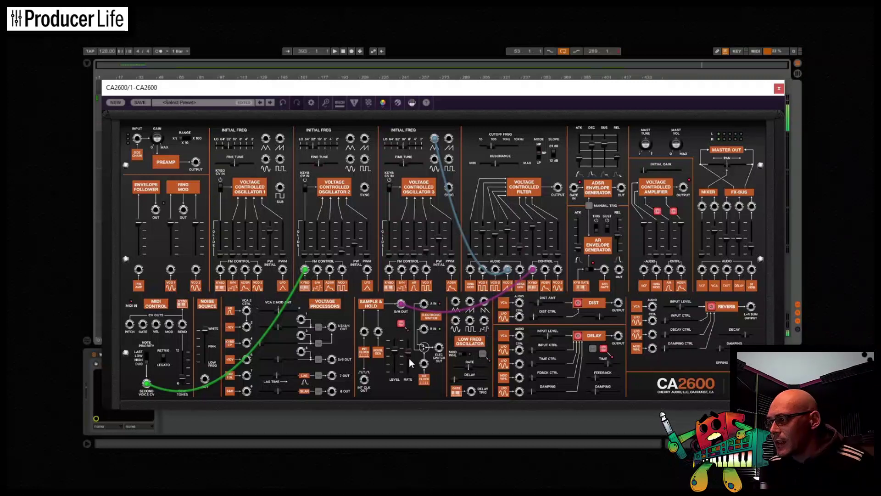
scroll(409, 357, down, 2)
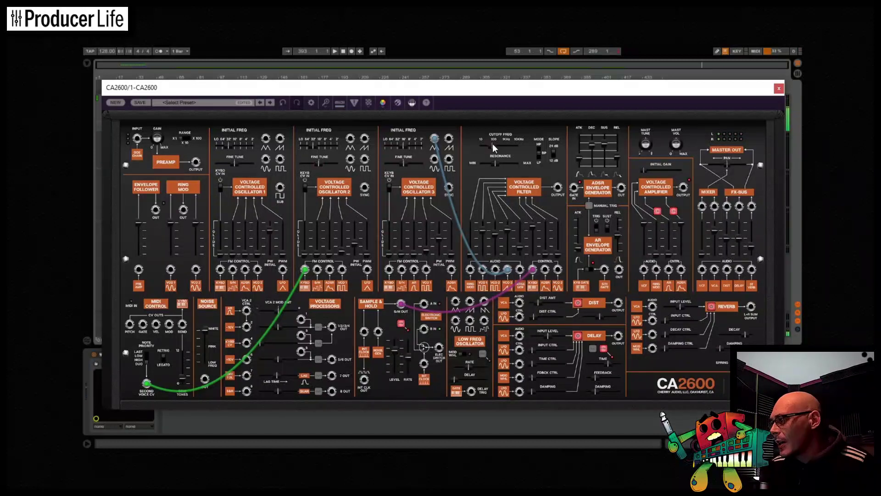
mouse_move(496, 145)
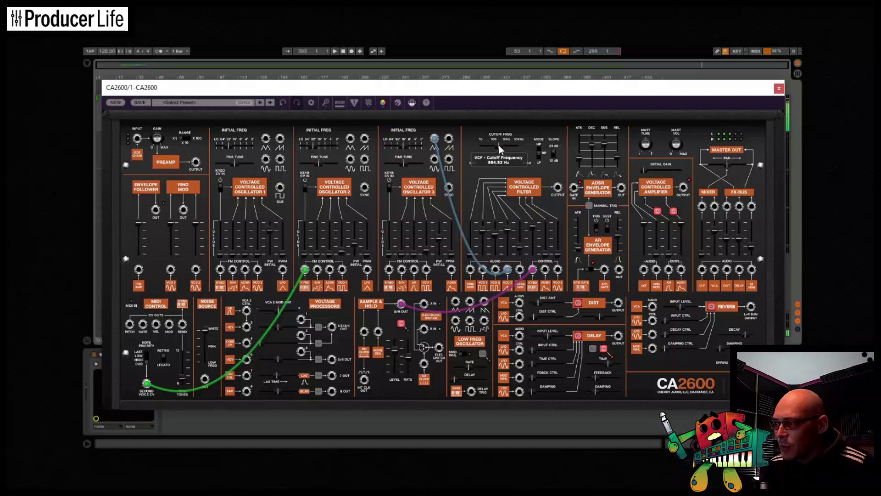